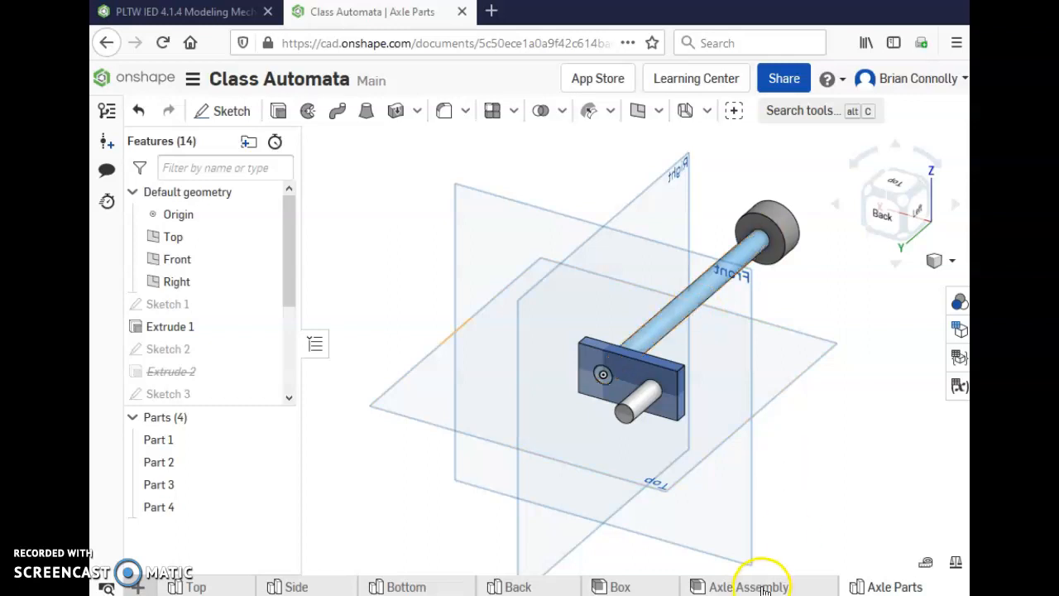
# Open the Box assembly and measure the distance between the front edges of its two side panels.
pyautogui.click(619, 586)
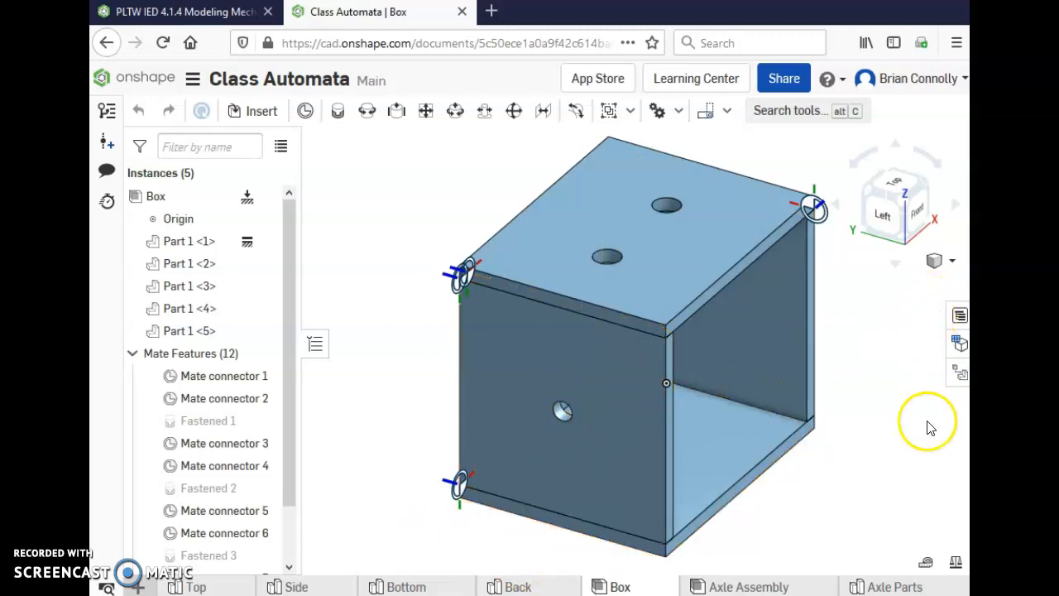
pyautogui.click(925, 562)
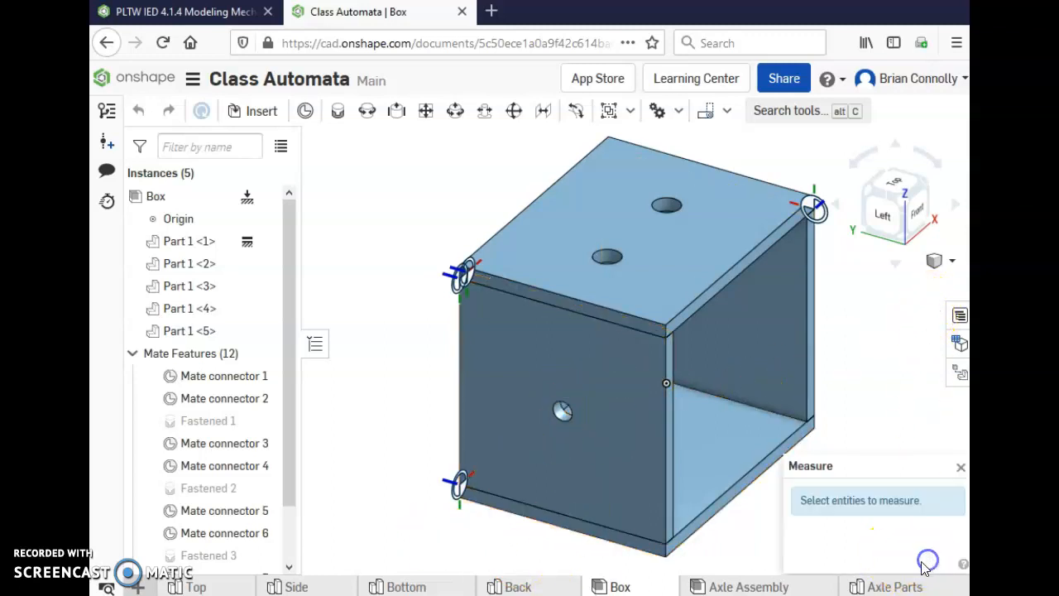
pyautogui.click(666, 476)
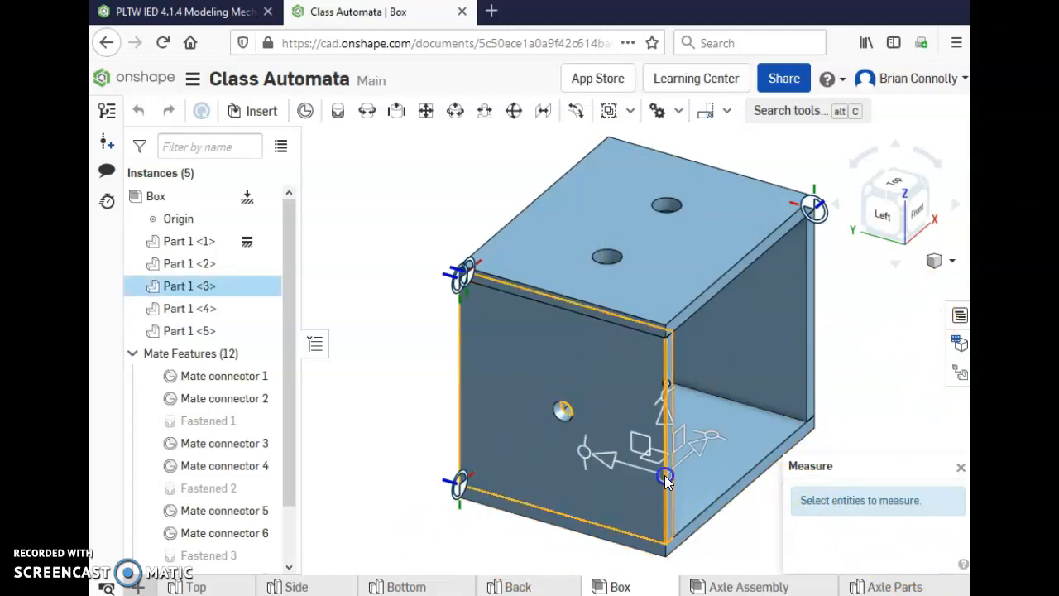
pyautogui.click(819, 313)
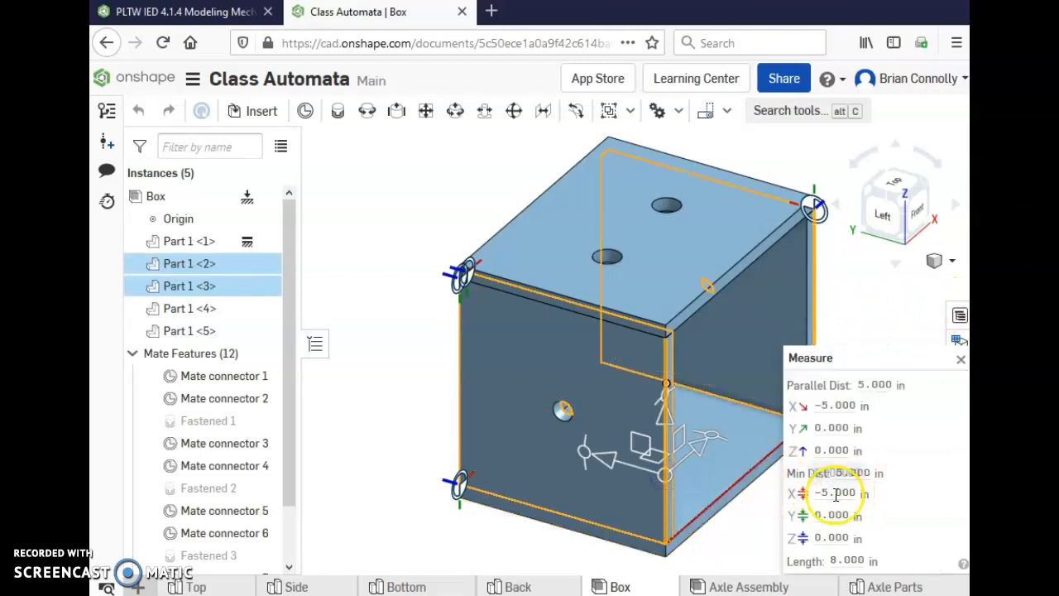
pyautogui.moveTo(866, 354); pyautogui.dragTo(229, 240)
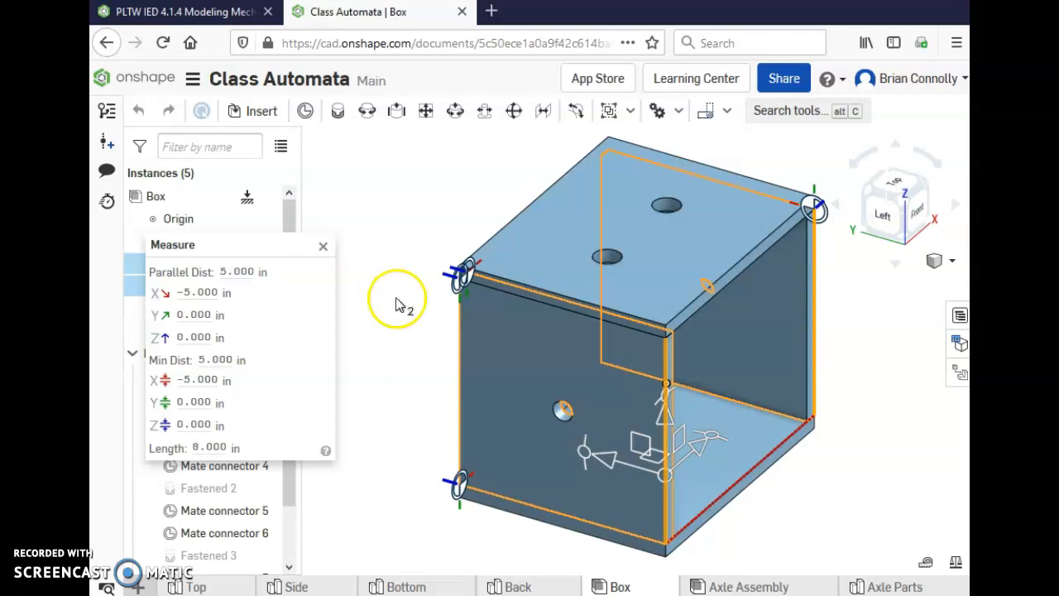
# Clear the measured edges, measure the diameter of the hole in the box's side panel, and close the measurement.
pyautogui.click(554, 406)
pyautogui.click(377, 342)
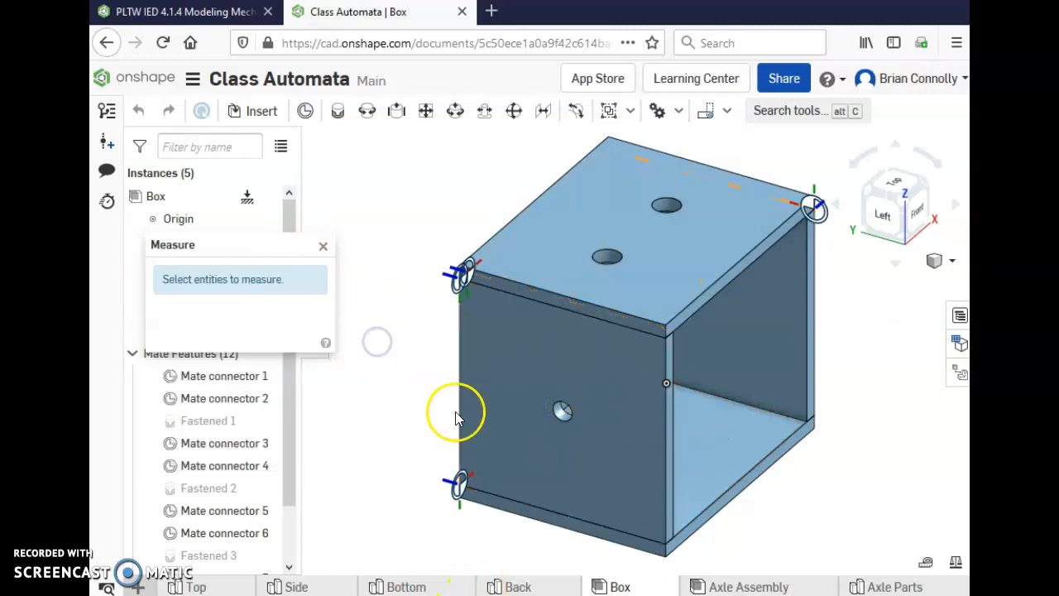
pyautogui.click(556, 417)
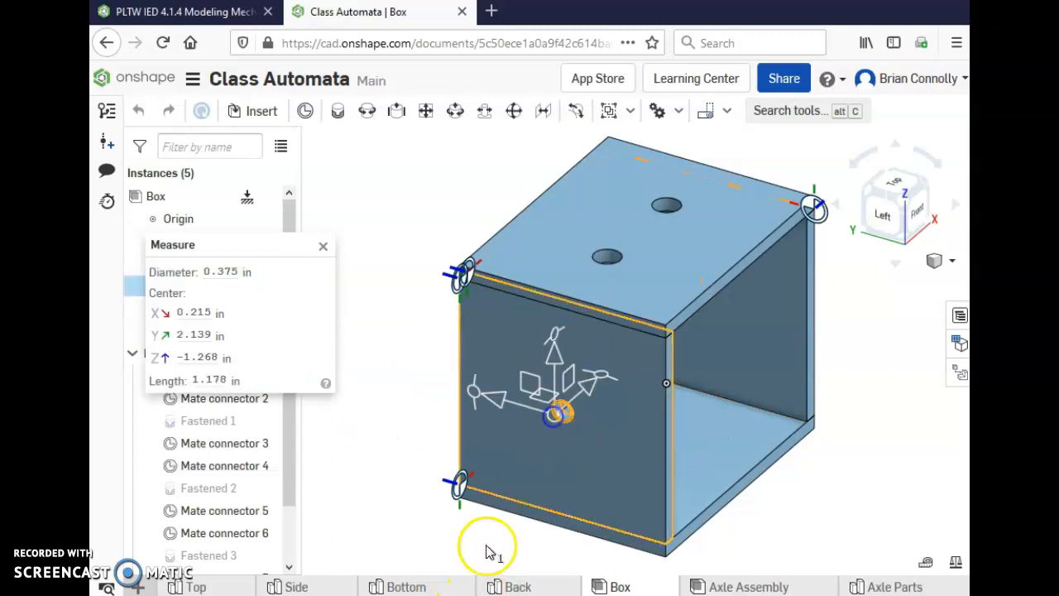
pyautogui.moveTo(254, 278); pyautogui.dragTo(175, 277)
pyautogui.click(175, 276)
pyautogui.moveTo(211, 277)
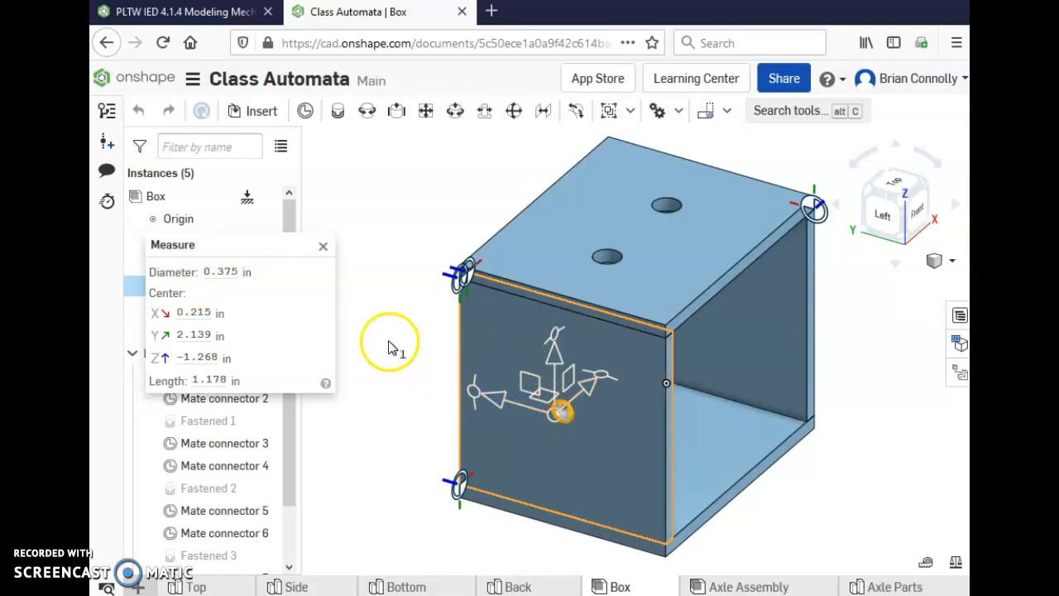
pyautogui.click(323, 245)
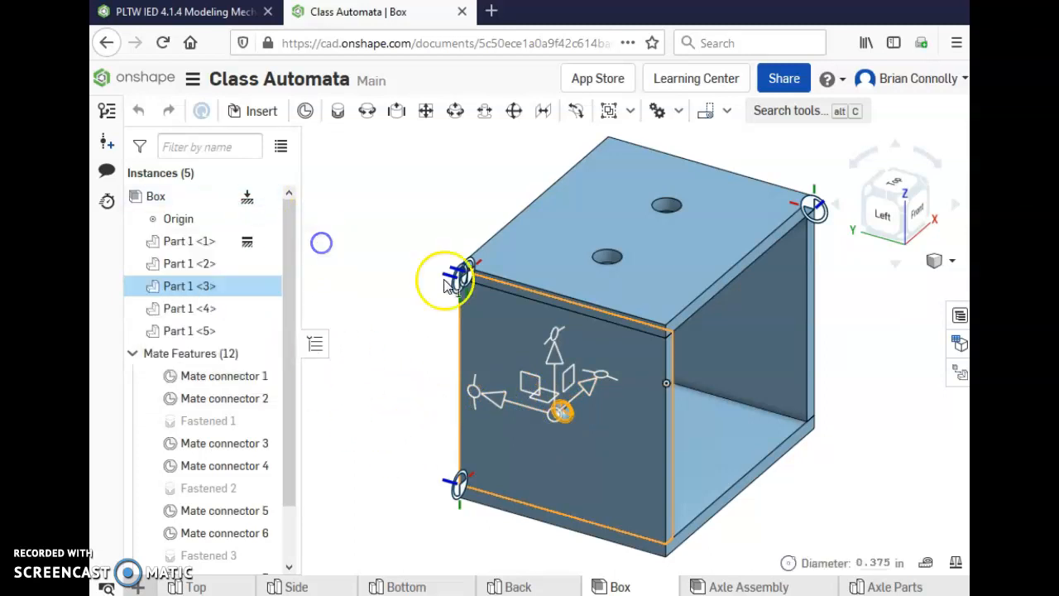
# Open the Axle Parts studio and roll the feature history back to just after Extrude 1.
pyautogui.click(890, 587)
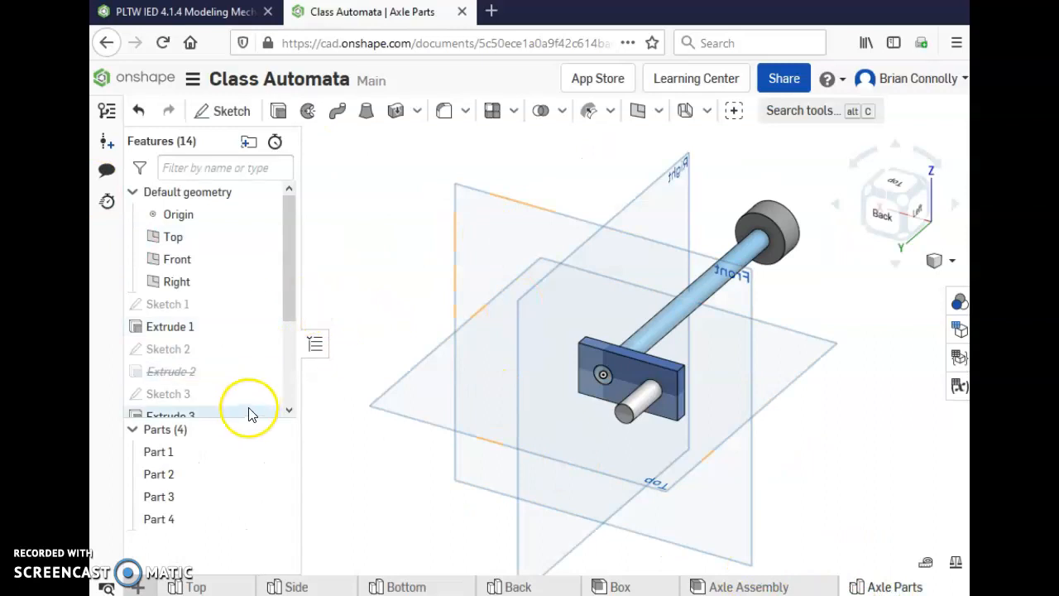
pyautogui.moveTo(290, 296); pyautogui.dragTo(283, 421)
pyautogui.moveTo(185, 409)
pyautogui.mouseDown()
pyautogui.moveTo(201, 224)
pyautogui.moveTo(208, 257)
pyautogui.moveTo(208, 248)
pyautogui.mouseUp()
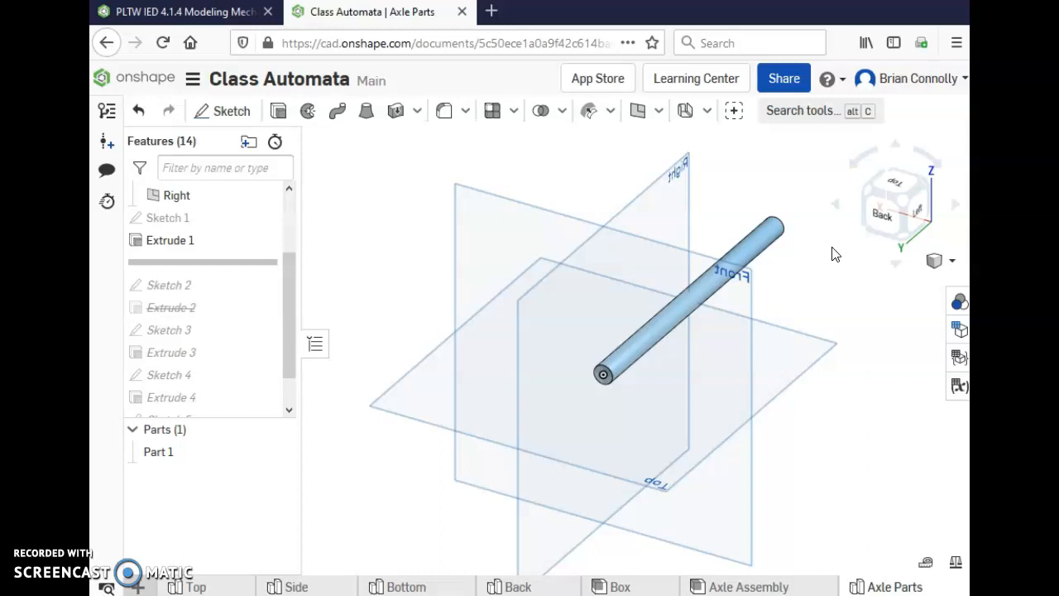
pyautogui.click(754, 248)
# Roll the feature history forward past Extrude 2 and unsuppress Extrude 2.
pyautogui.moveTo(226, 270)
pyautogui.mouseDown()
pyautogui.moveTo(220, 322)
pyautogui.moveTo(221, 309)
pyautogui.mouseUp()
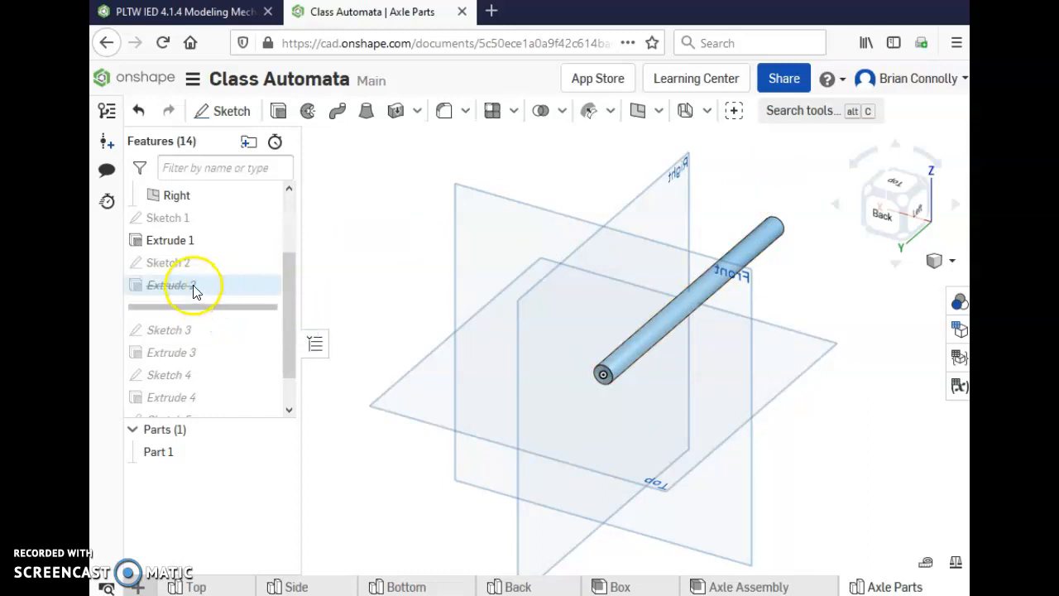
pyautogui.rightClick(194, 286)
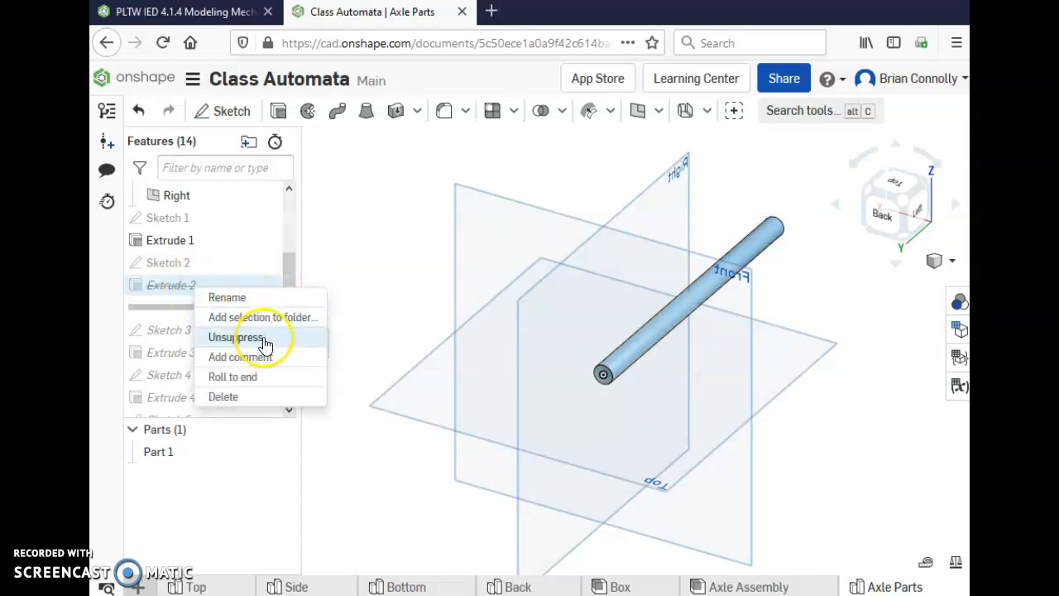
pyautogui.click(264, 339)
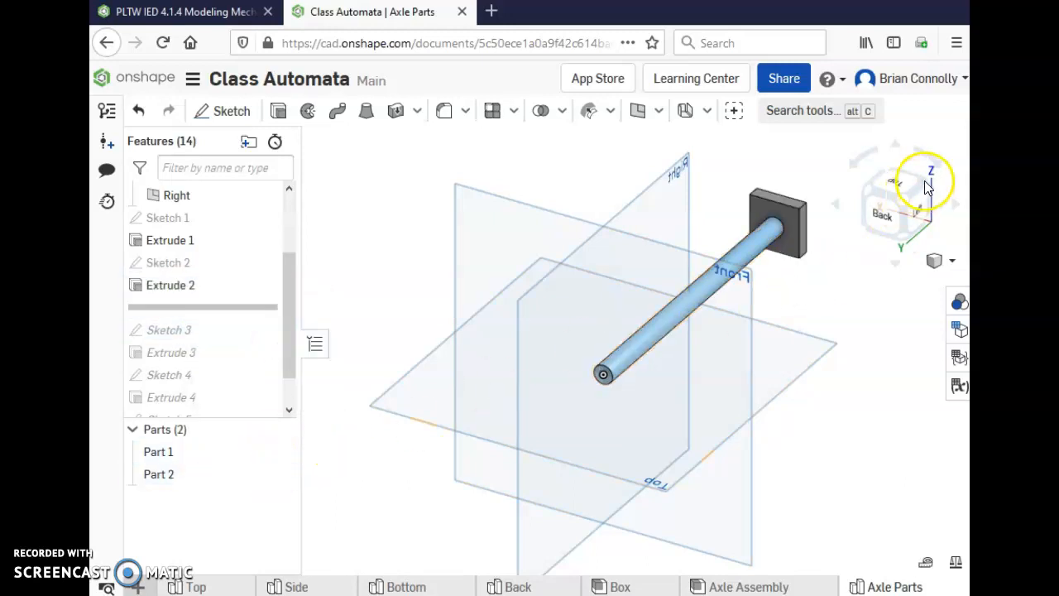
# Examine the square block at the axle's end from several angles, including how it joins the shaft.
pyautogui.click(928, 187)
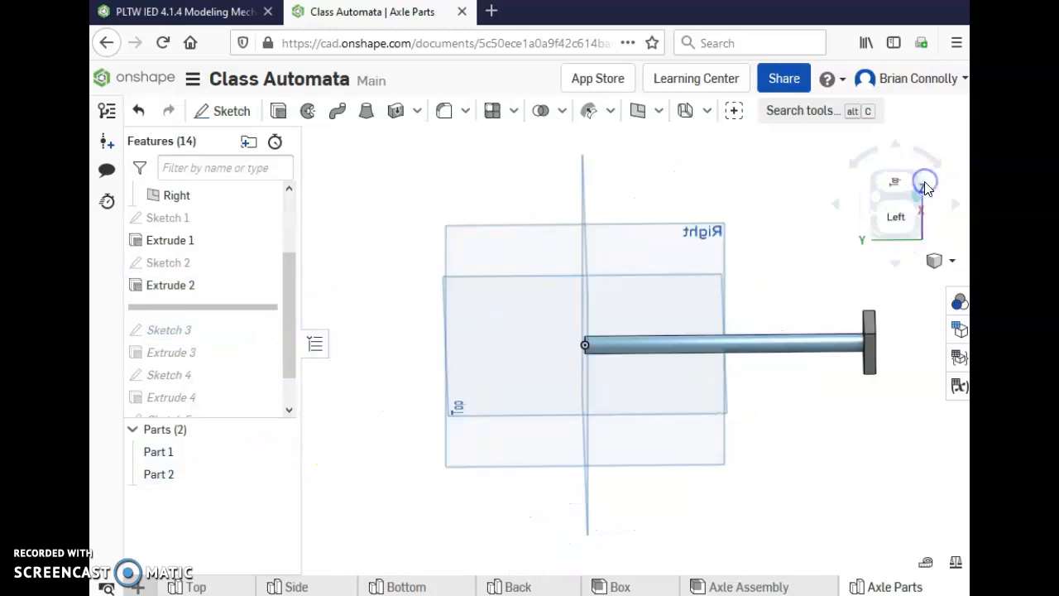
pyautogui.rightClick(166, 285)
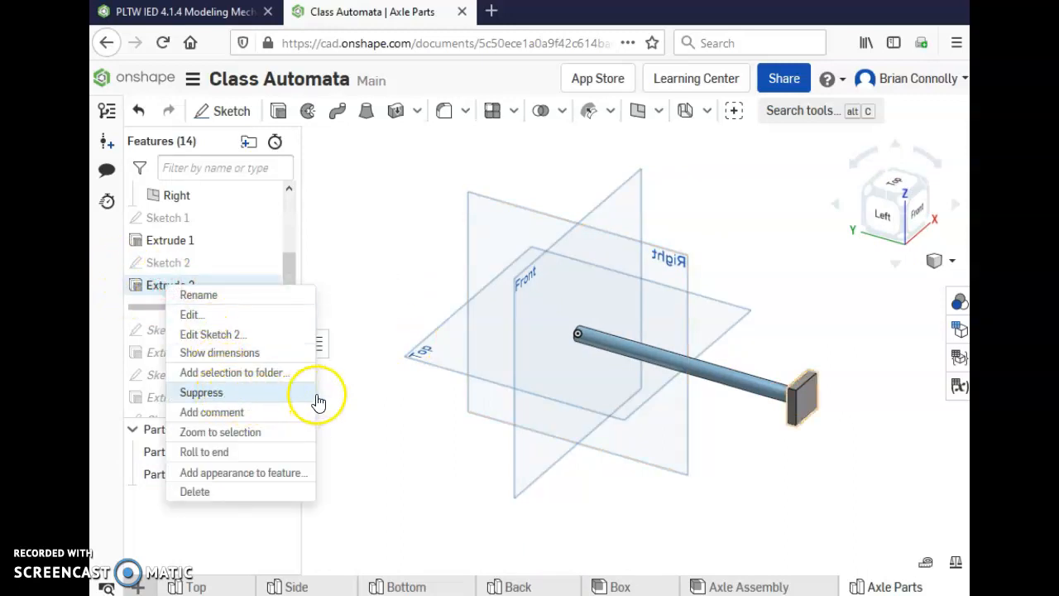
pyautogui.click(407, 243)
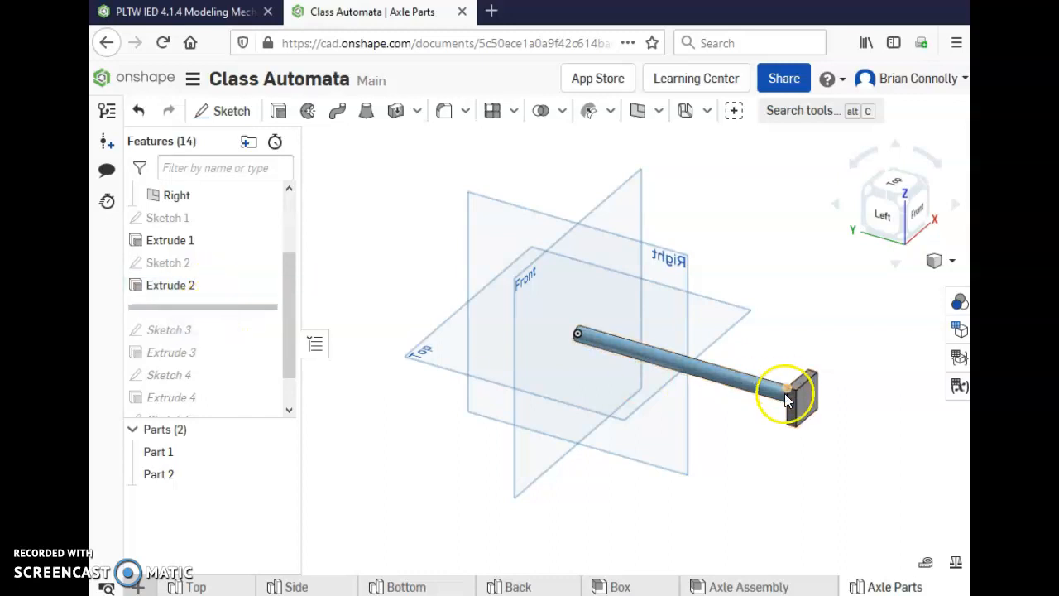
pyautogui.moveTo(832, 389); pyautogui.dragTo(761, 425, button='right')
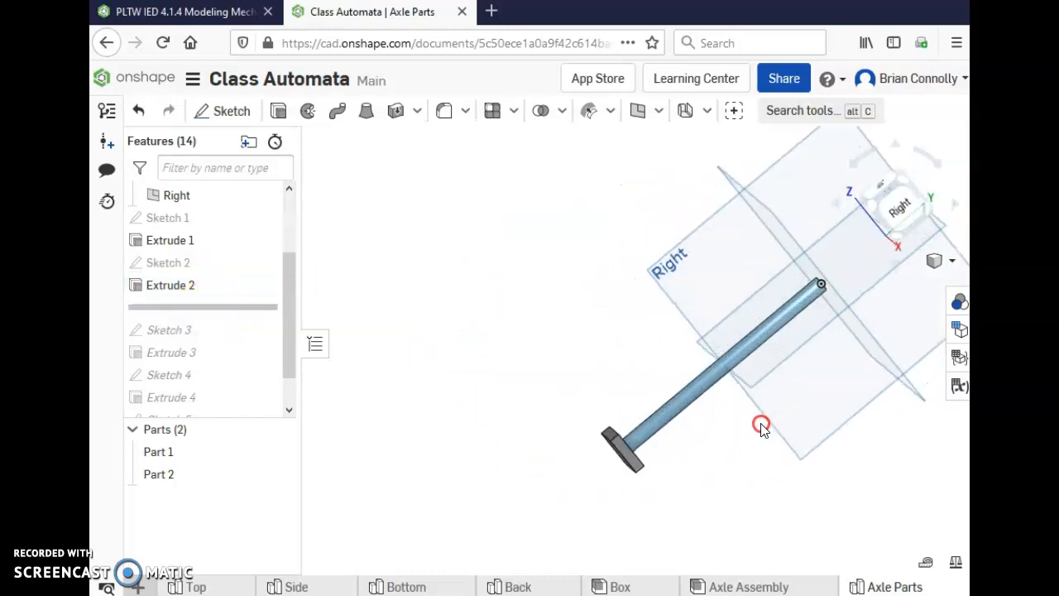
pyautogui.moveTo(644, 368); pyautogui.dragTo(745, 358, button='right')
pyautogui.moveTo(616, 374); pyautogui.dragTo(609, 395, button='right')
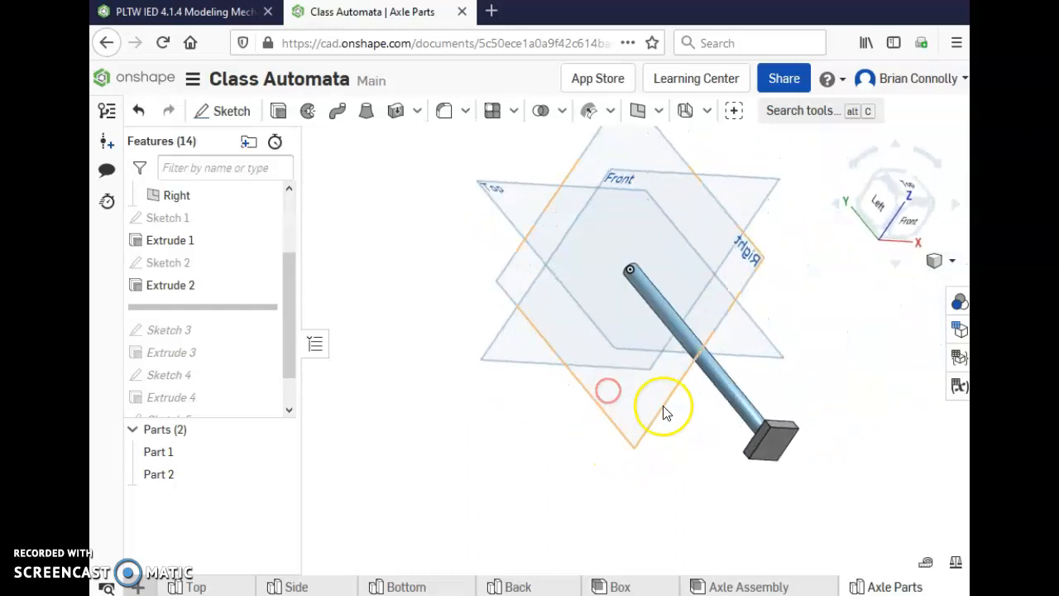
pyautogui.click(884, 176)
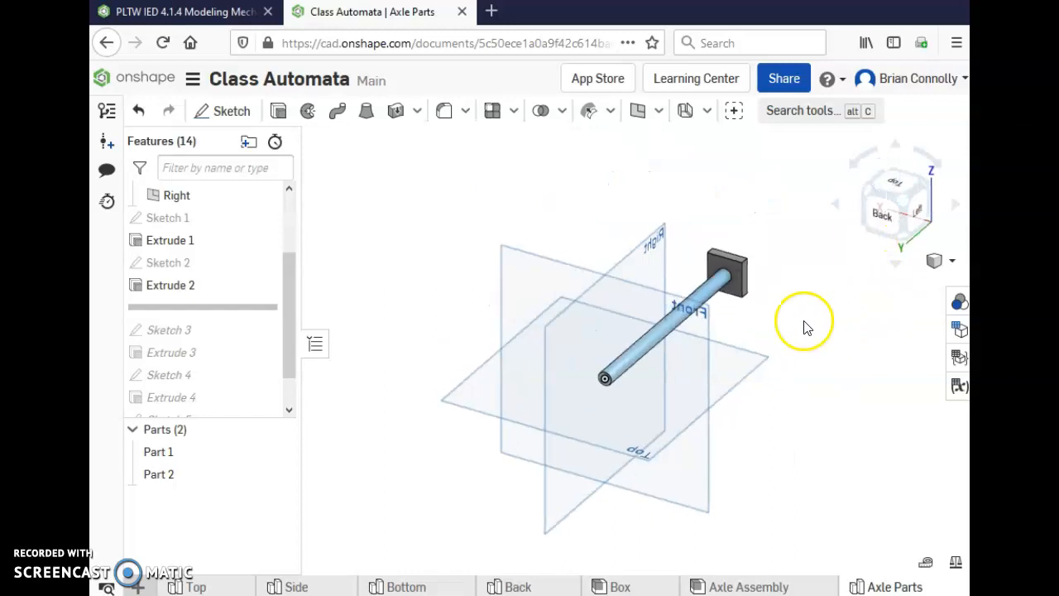
pyautogui.scroll(5, 733, 261)
pyautogui.scroll(-1, 736, 272)
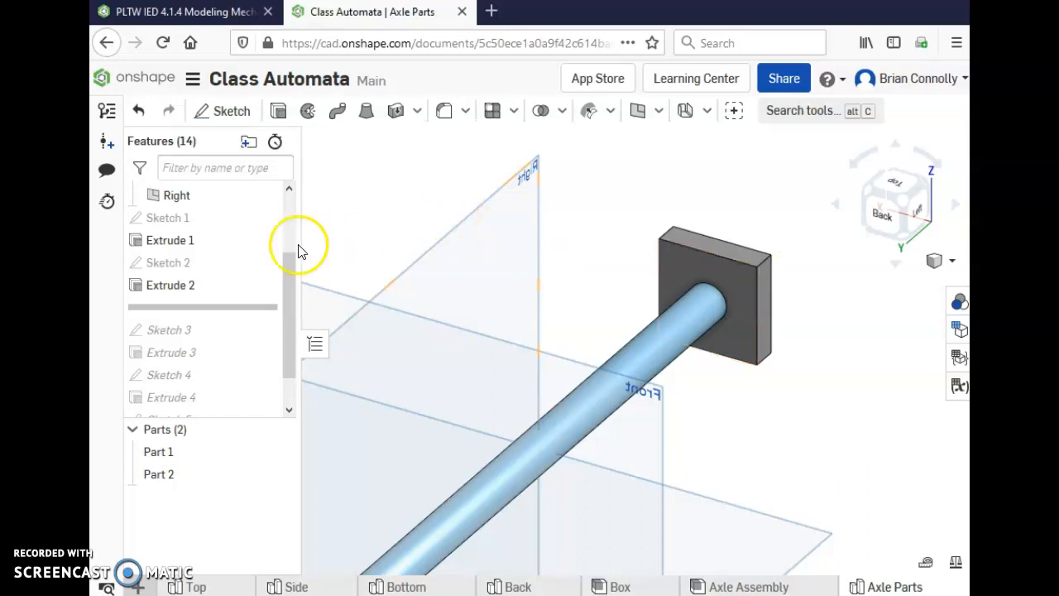
# Suppress Extrude 2 and roll the feature history forward to just after Extrude 3.
pyautogui.rightClick(182, 286)
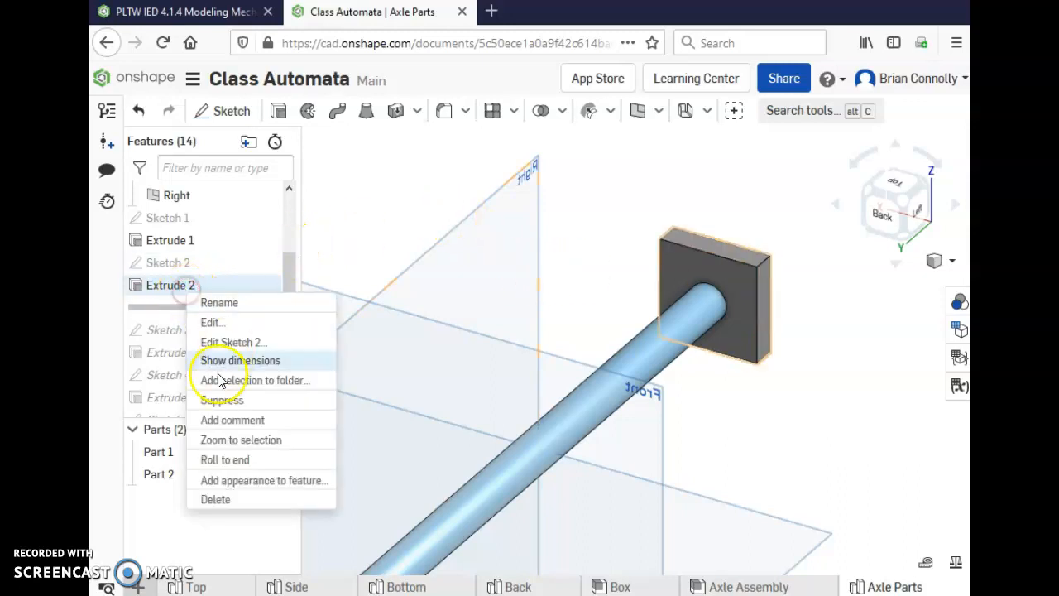
pyautogui.click(207, 401)
pyautogui.moveTo(208, 309); pyautogui.dragTo(205, 364)
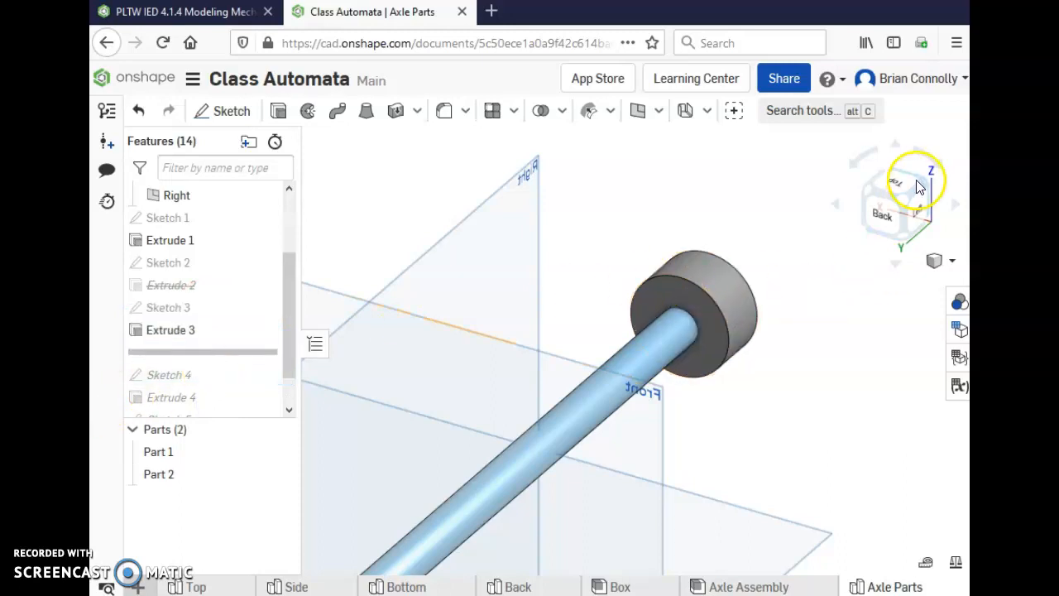
# Examine how the round cam fits on the axle's end and highlight its profile, Sketch 3.
pyautogui.click(923, 185)
pyautogui.scroll(3, 844, 414)
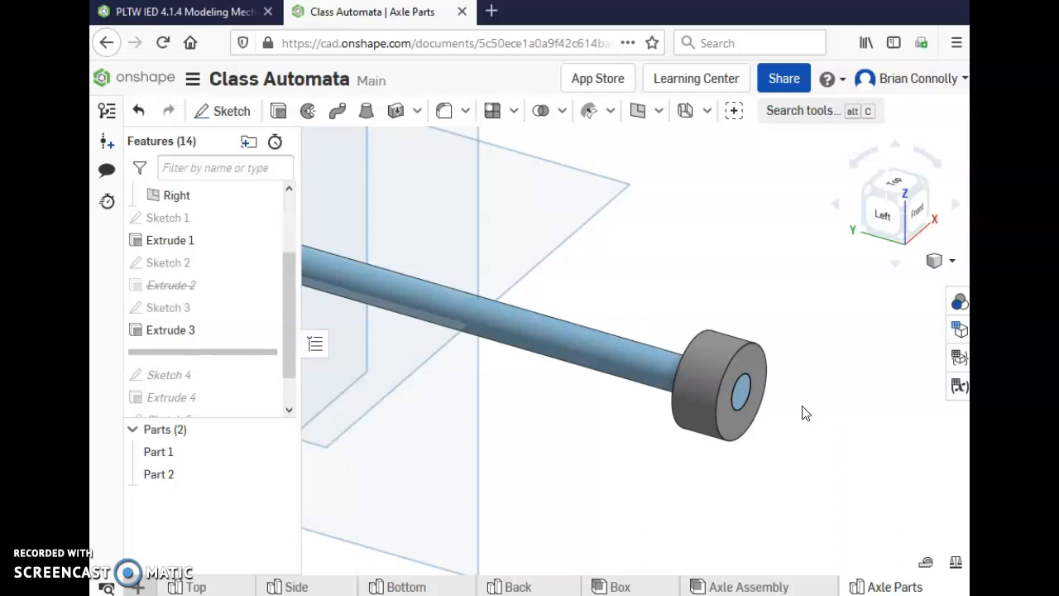
pyautogui.click(665, 378)
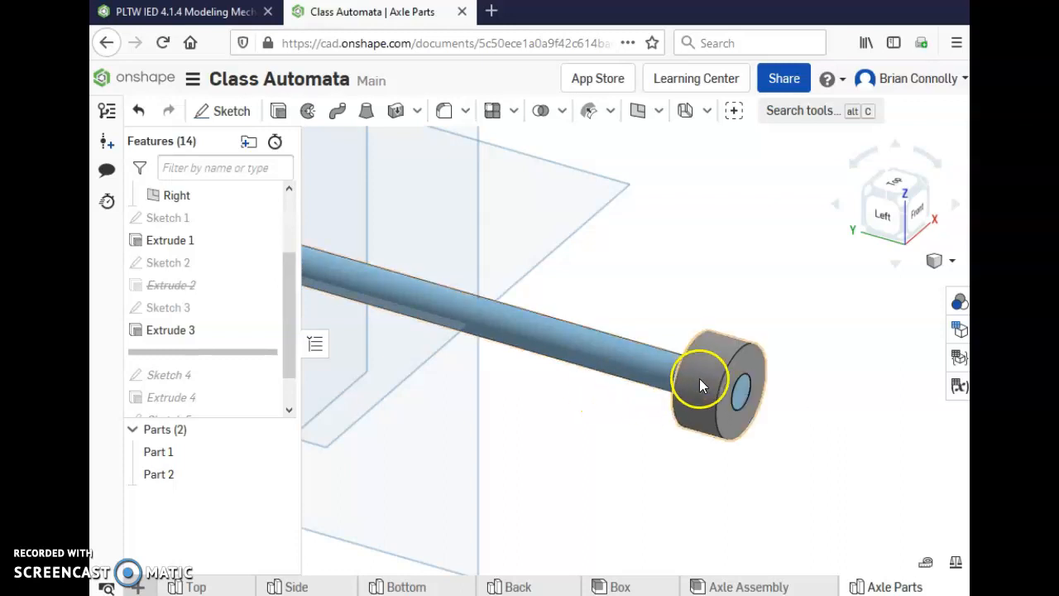
pyautogui.click(738, 410)
pyautogui.click(171, 306)
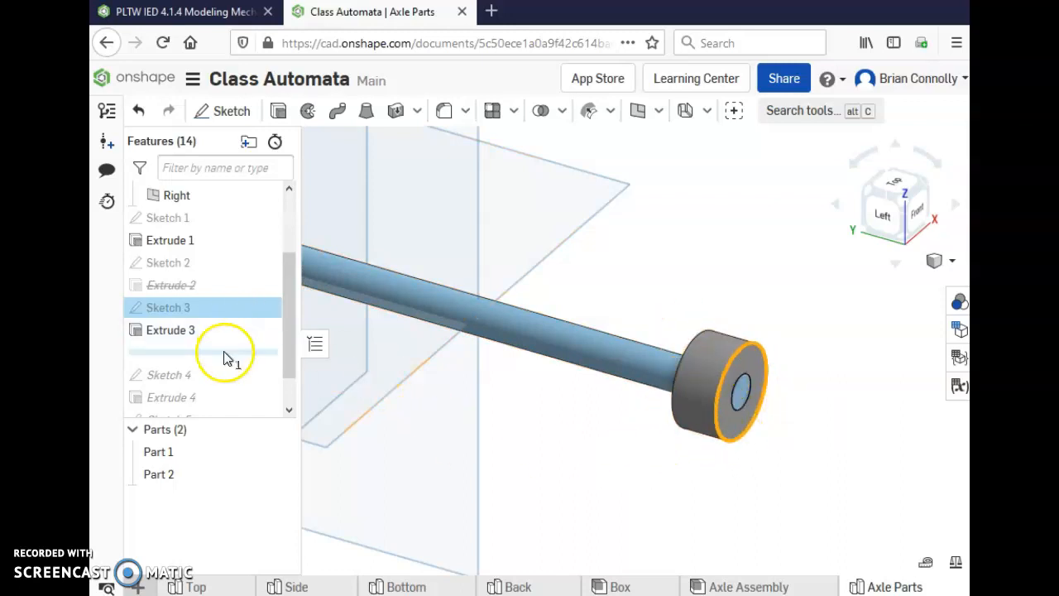
# Roll the feature history forward to just after Extrude 4 and inspect the two-hole crank plate on the axle.
pyautogui.click(864, 188)
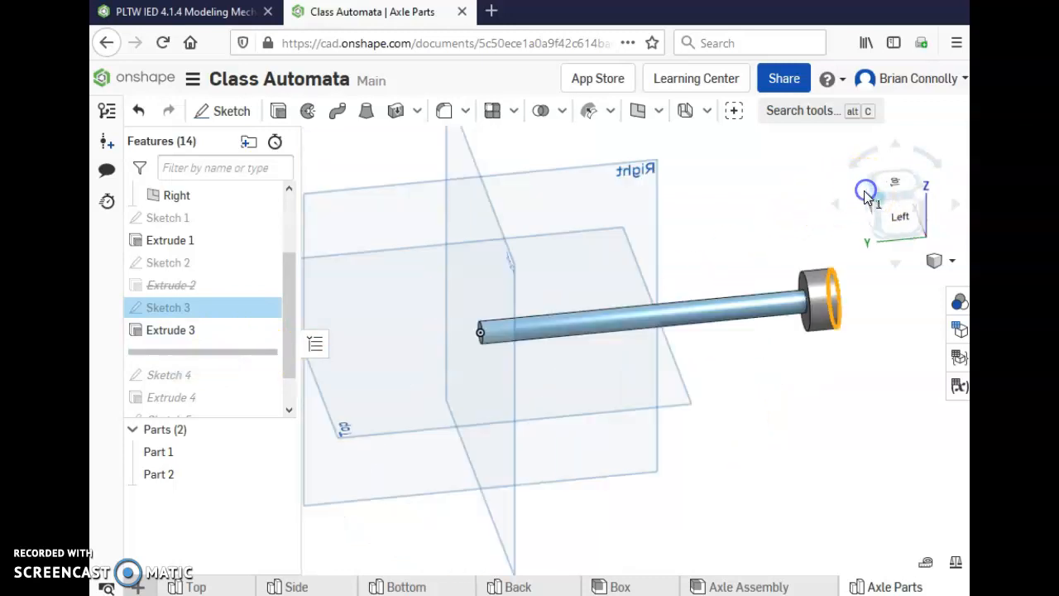
pyautogui.moveTo(201, 353); pyautogui.dragTo(217, 380)
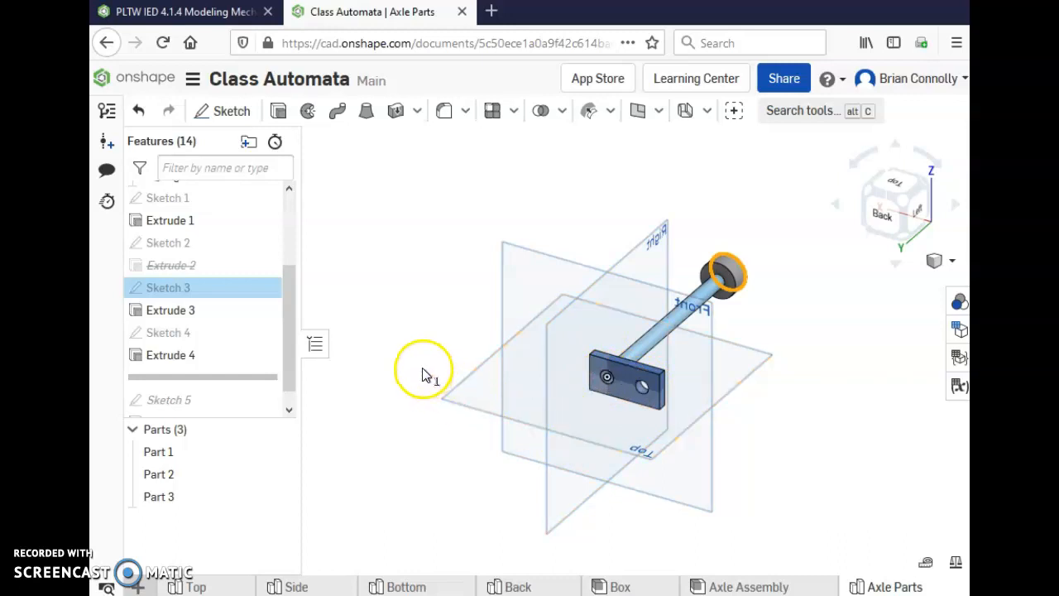
pyautogui.click(883, 211)
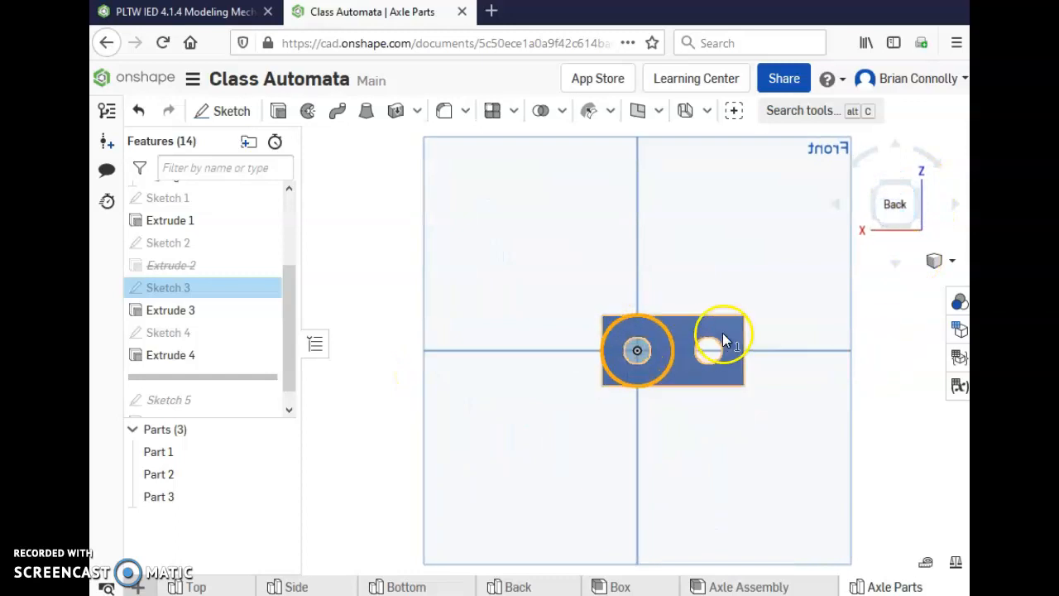
pyautogui.scroll(5, 722, 331)
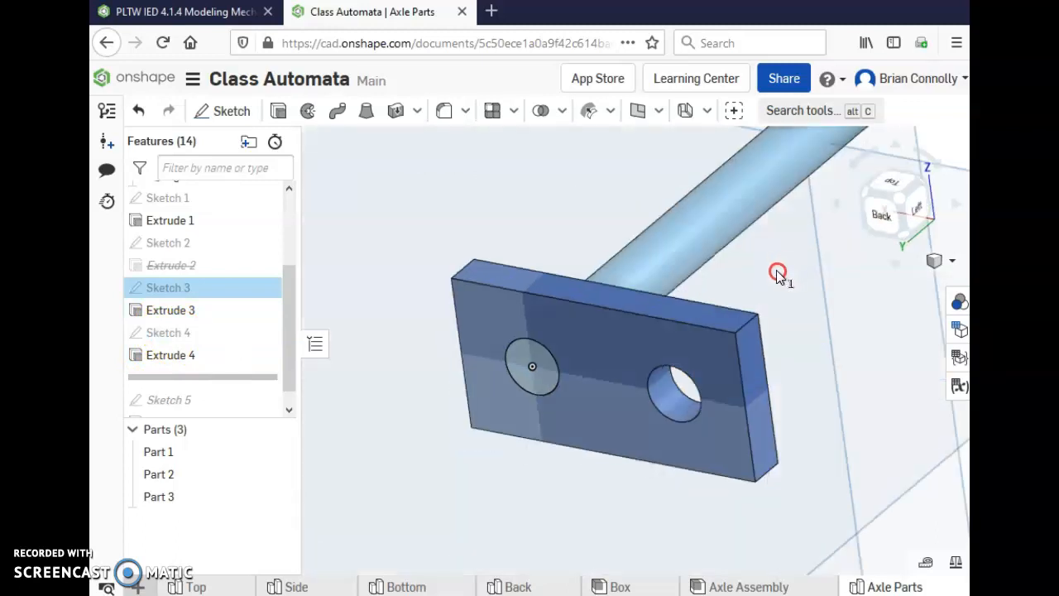
pyautogui.moveTo(771, 273); pyautogui.dragTo(663, 351, button='right')
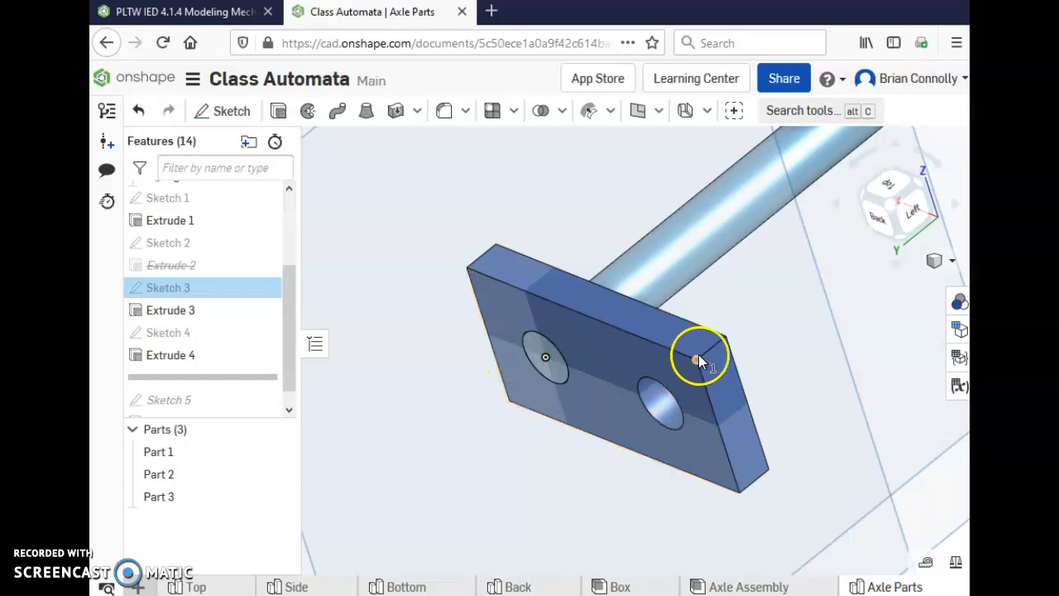
# Edit Sketch 4 and apply the sketch fillet to all four corners of the crank plate's rectangle.
pyautogui.doubleClick(166, 332)
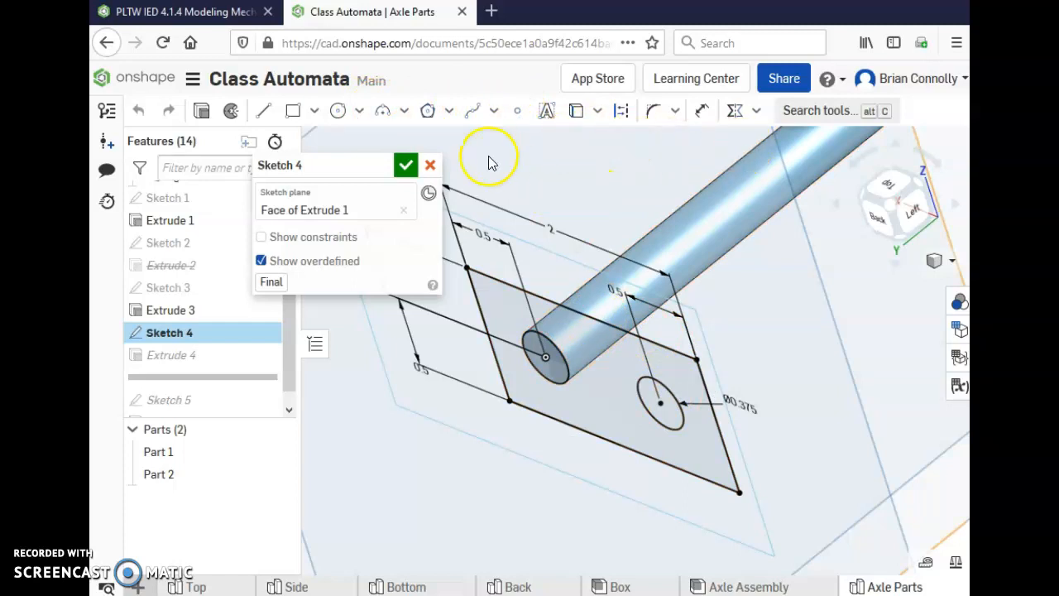
pyautogui.click(654, 110)
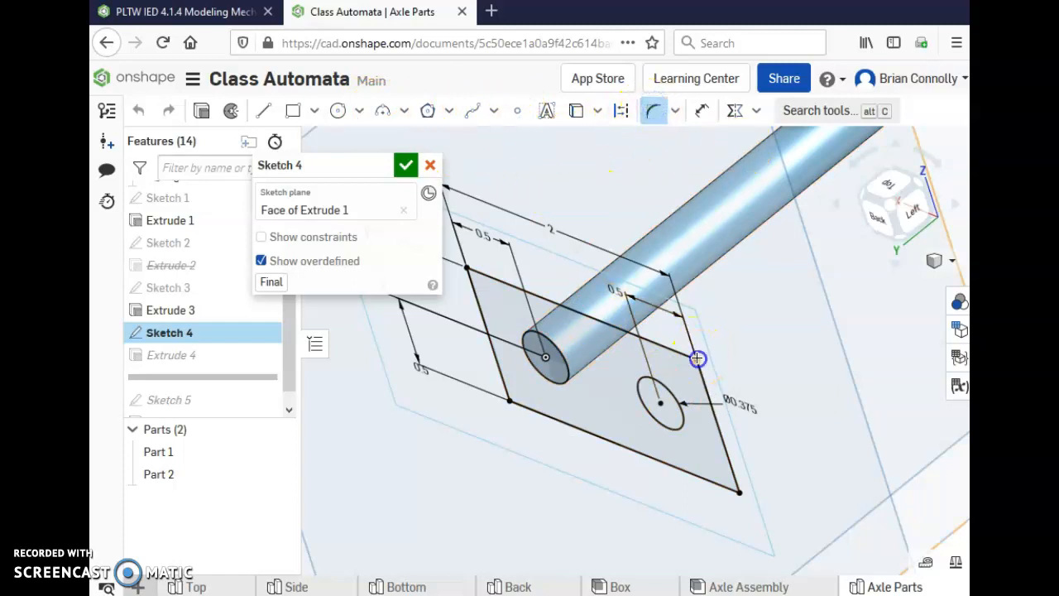
pyautogui.click(739, 510)
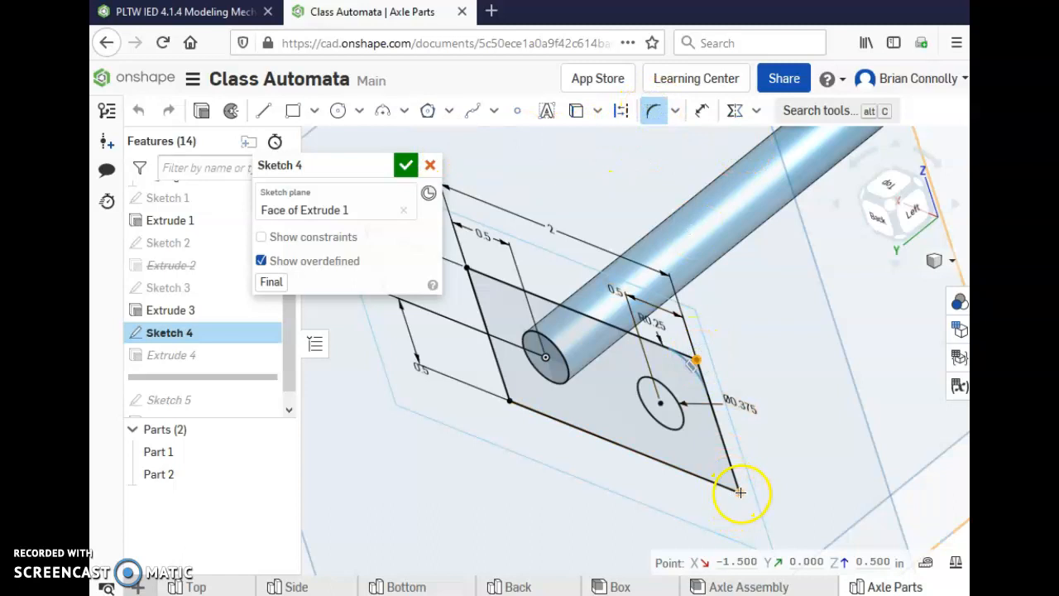
pyautogui.click(741, 493)
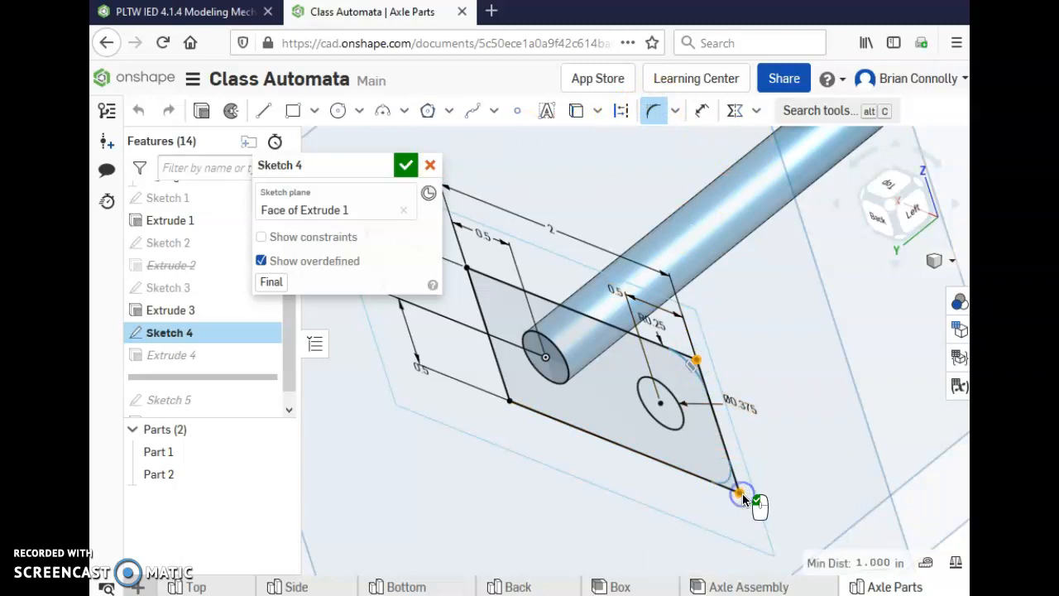
pyautogui.click(509, 399)
pyautogui.moveTo(704, 379); pyautogui.dragTo(726, 377, button='right')
pyautogui.scroll(3, 821, 403)
pyautogui.scroll(-3, 825, 405)
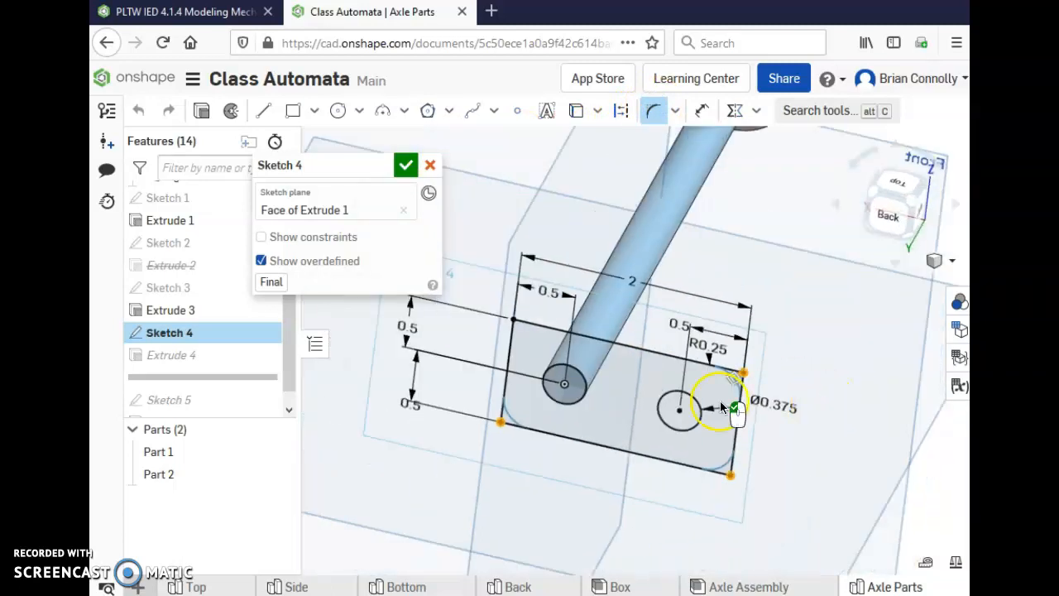
pyautogui.click(513, 319)
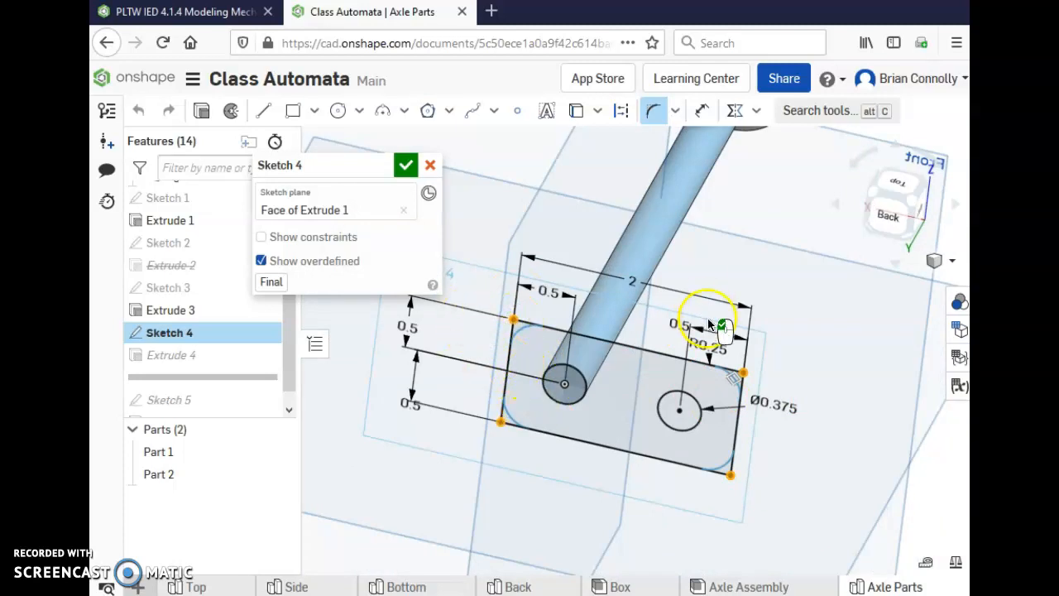
# Set the crank plate's corner fillet radius to 0.375 in and accept the sketch.
pyautogui.doubleClick(718, 350)
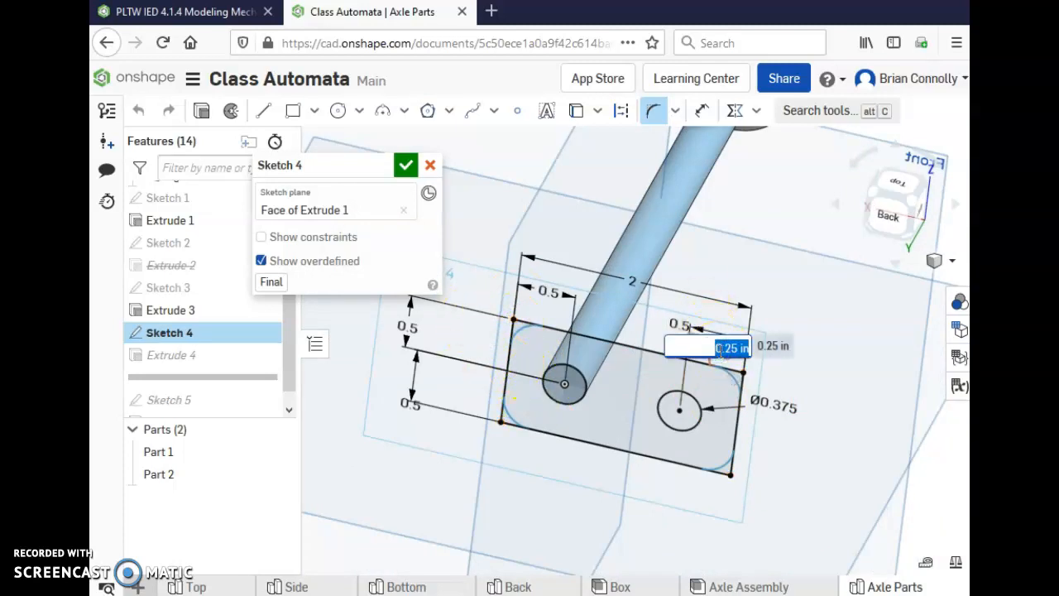
pyautogui.write('.375')
pyautogui.press('Return')
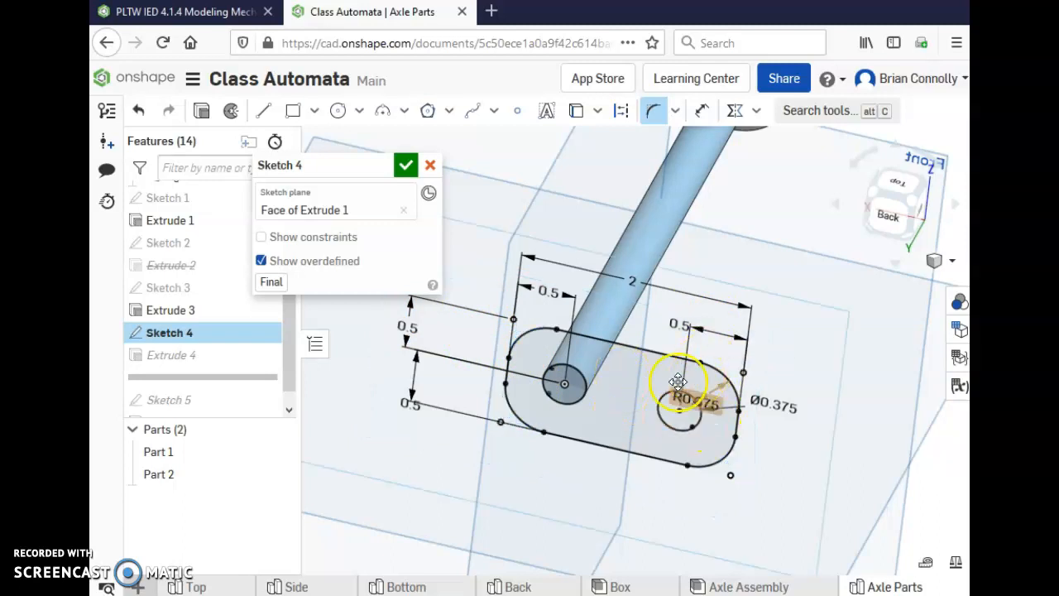
pyautogui.click(405, 165)
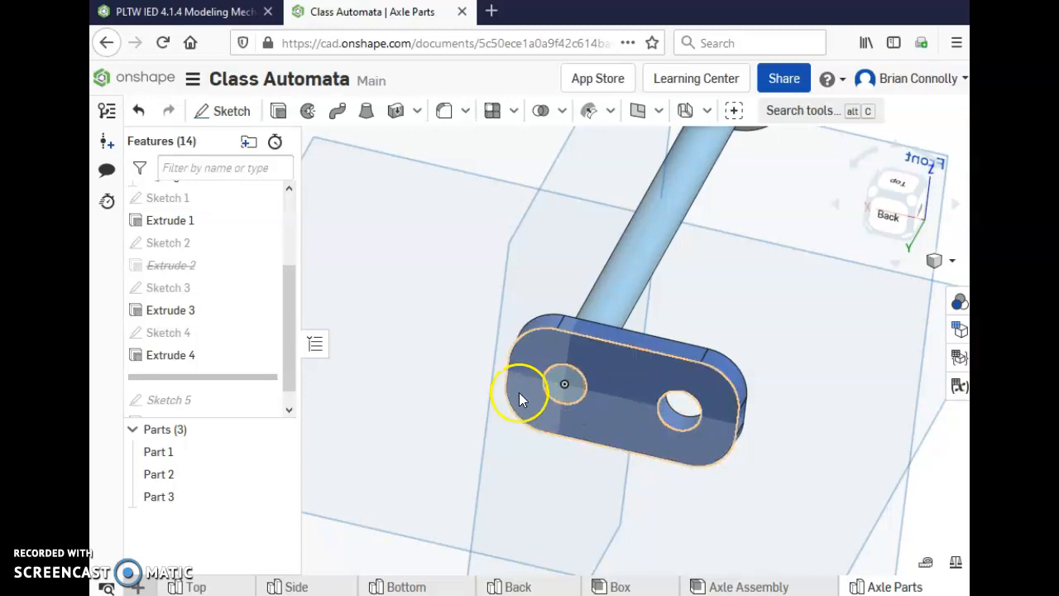
# Roll the feature history forward to just after Extrude 5 and inspect the round handle pin on the crank plate.
pyautogui.scroll(-2, 489, 326)
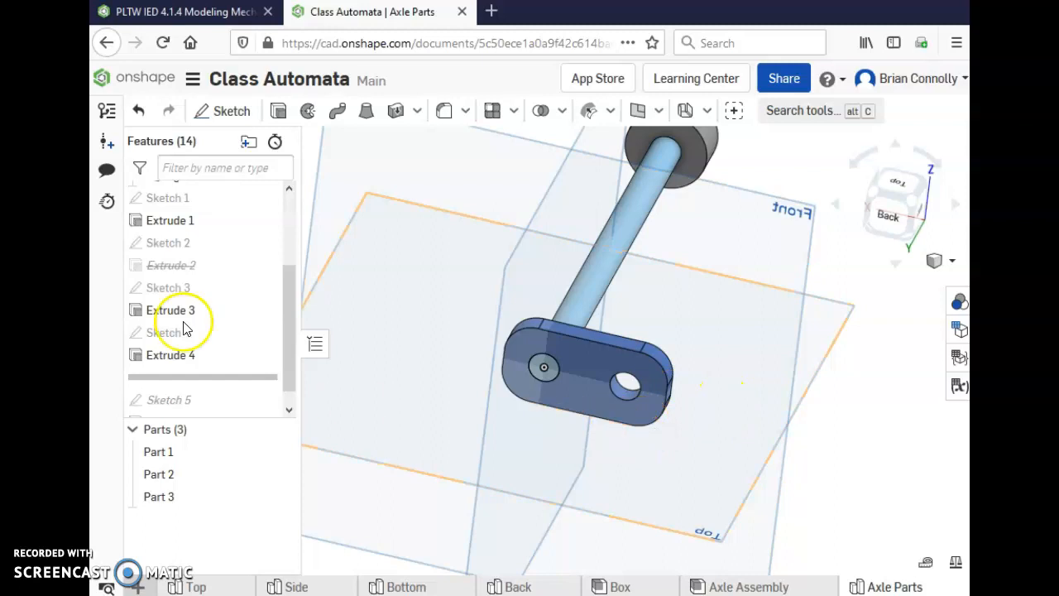
pyautogui.scroll(-2, 698, 367)
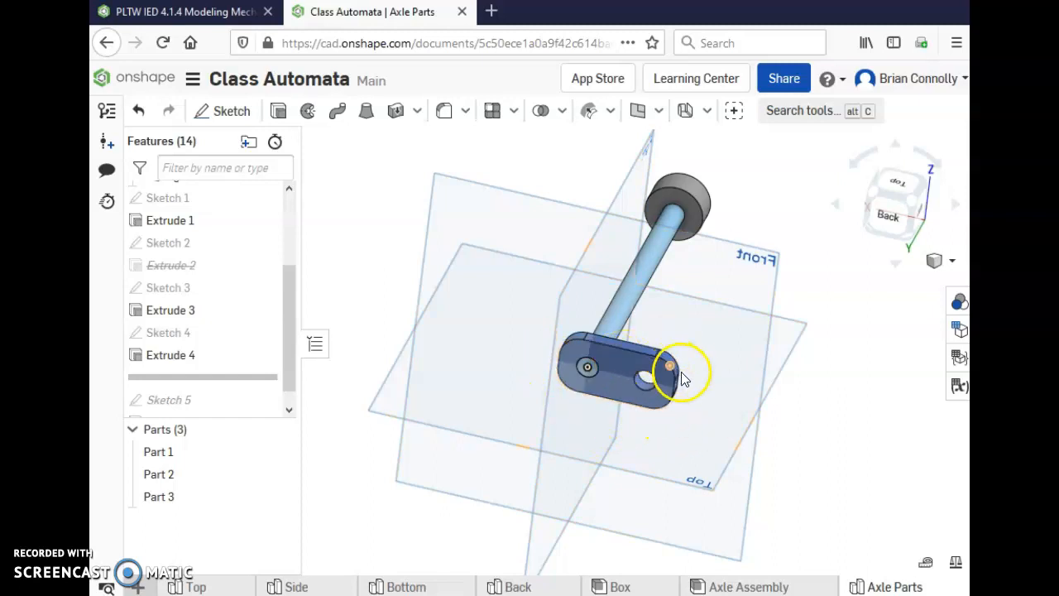
pyautogui.moveTo(212, 378); pyautogui.dragTo(209, 407)
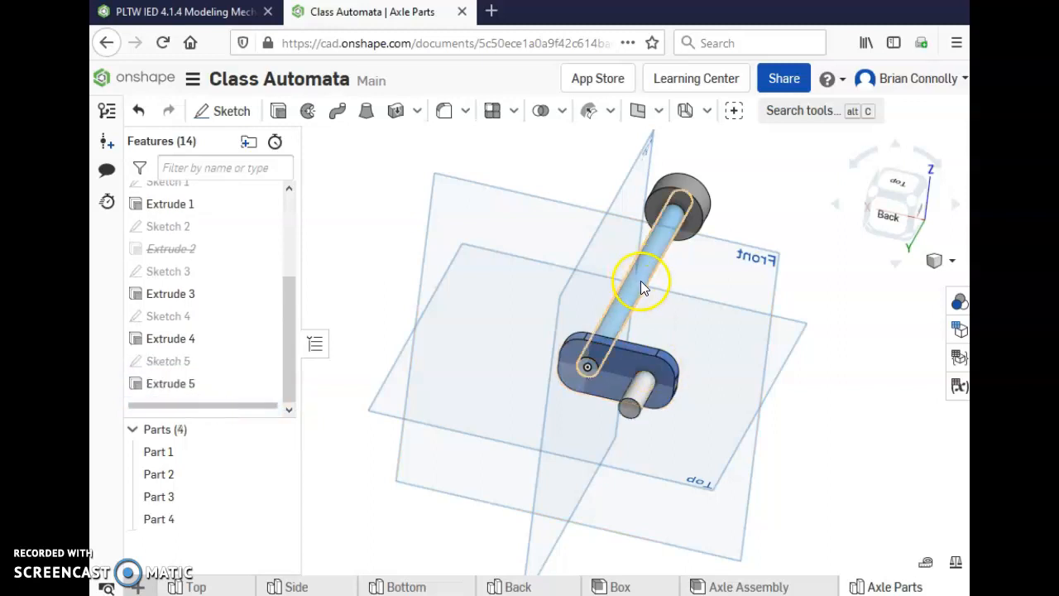
pyautogui.click(638, 396)
pyautogui.moveTo(731, 404)
pyautogui.mouseDown(button='right')
pyautogui.moveTo(743, 388)
pyautogui.moveTo(711, 395)
pyautogui.mouseUp(button='right')
pyautogui.moveTo(633, 383); pyautogui.dragTo(672, 383, button='right')
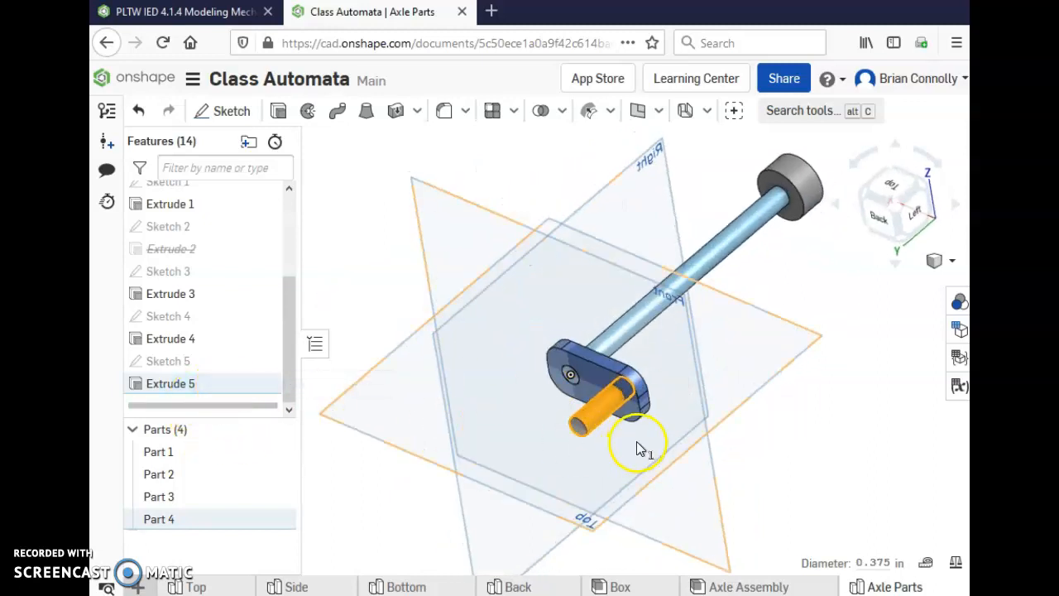
# Review the definition of Extrude 5, including the handle pin's profile, result type and depth.
pyautogui.doubleClick(187, 383)
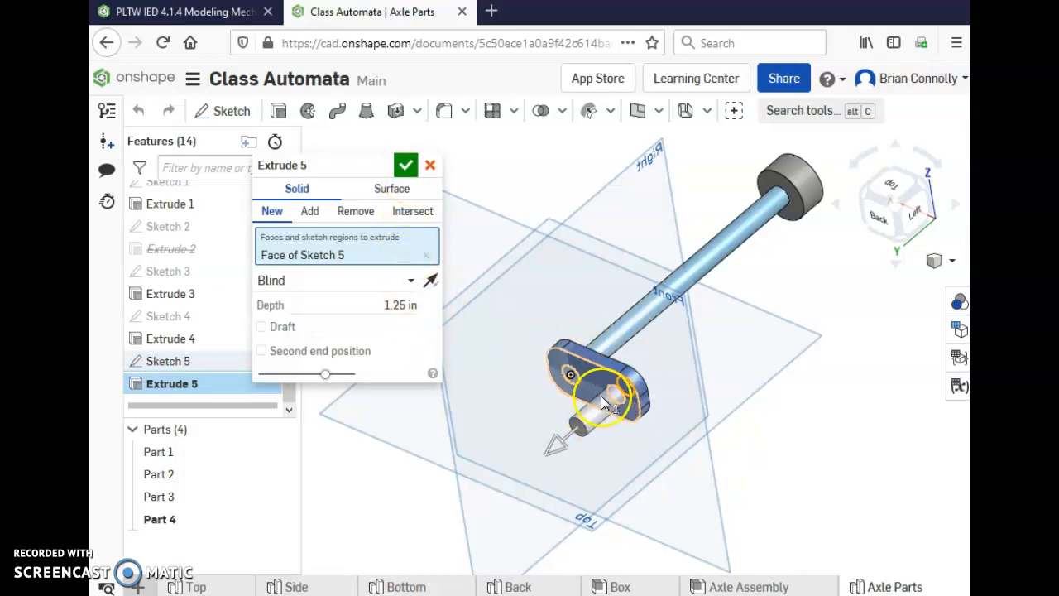
pyautogui.click(406, 164)
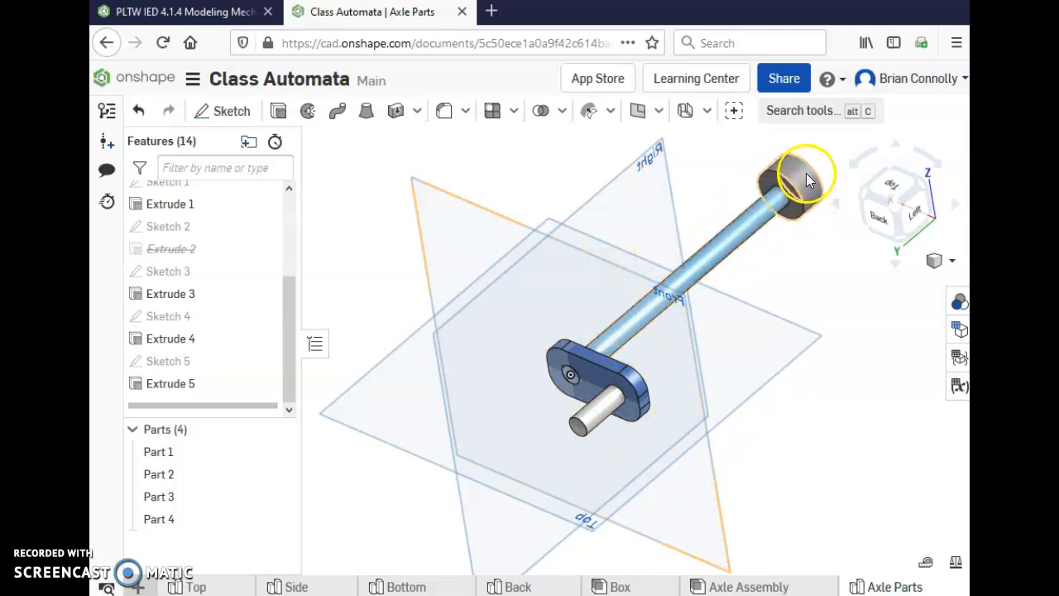
pyautogui.doubleClick(211, 387)
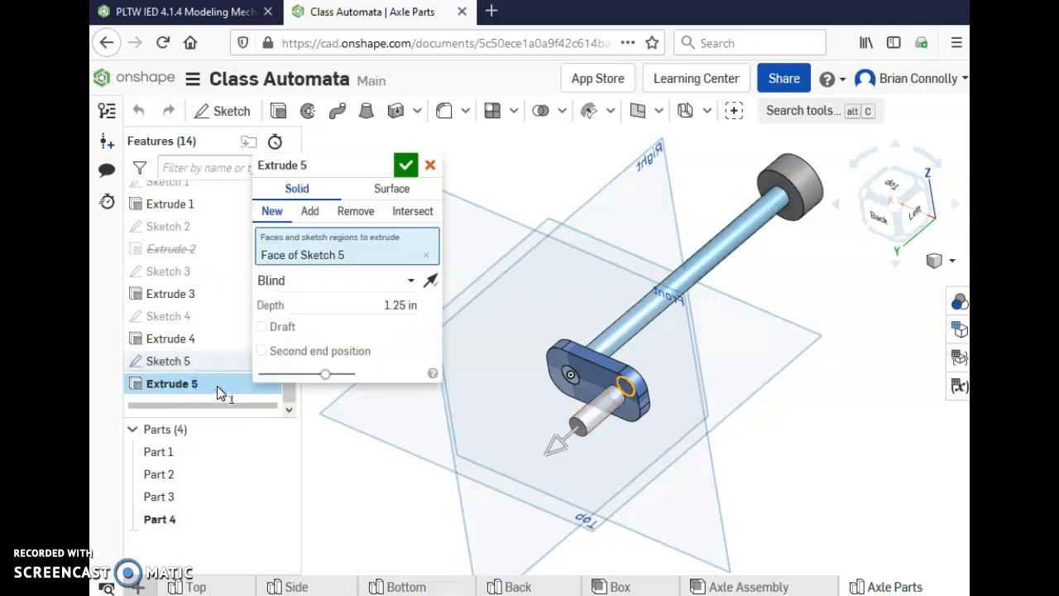